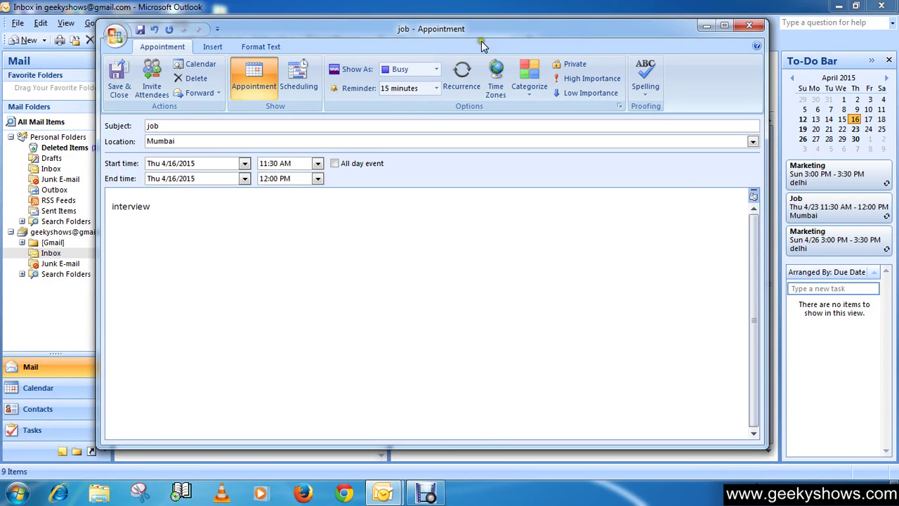
- Change the job appointment's subject to Tea and its location to delhi, and close it without saving the changes
left_click_drag(294, 33, 327, 38)
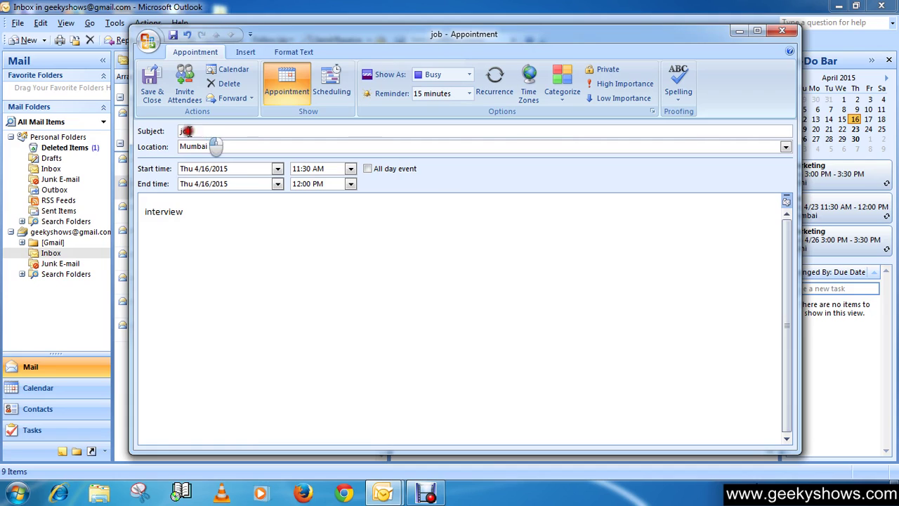
left_click_drag(214, 131, 166, 130)
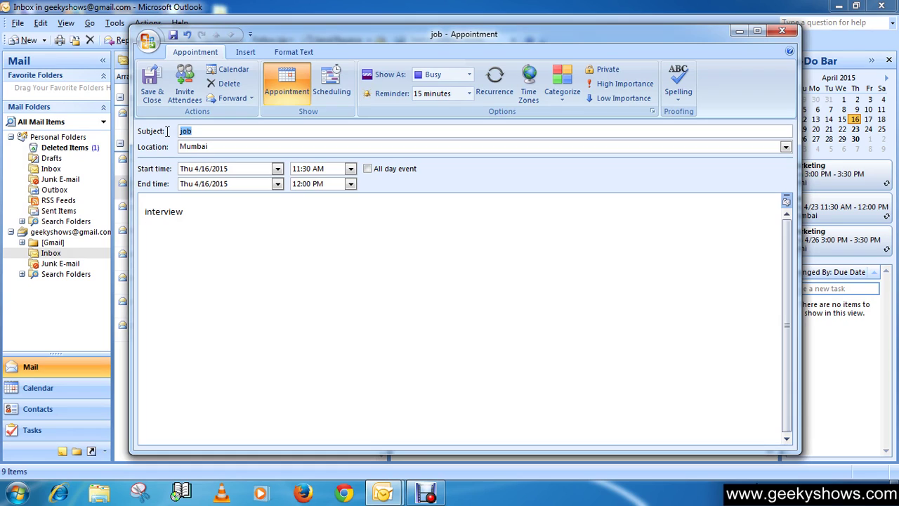
type("Tea")
left_click_drag(218, 146, 146, 156)
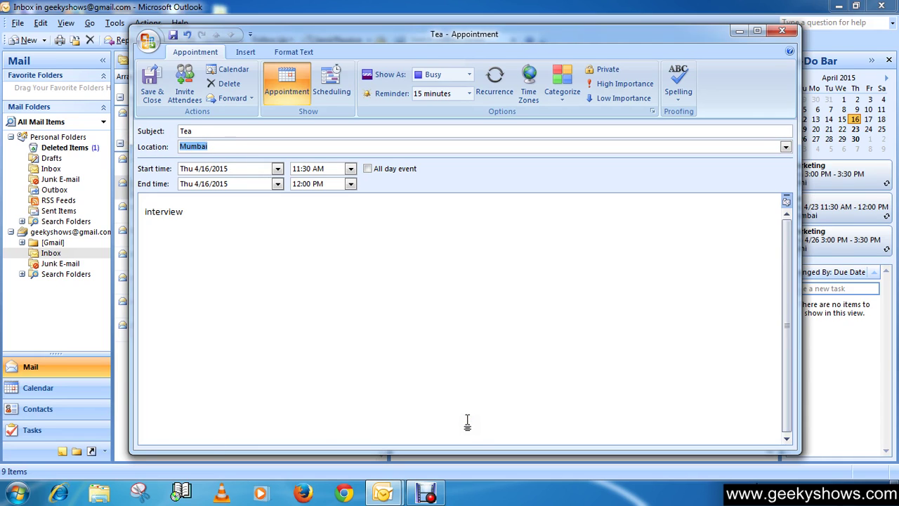
type("Delhi")
left_click(504, 351)
left_click(785, 31)
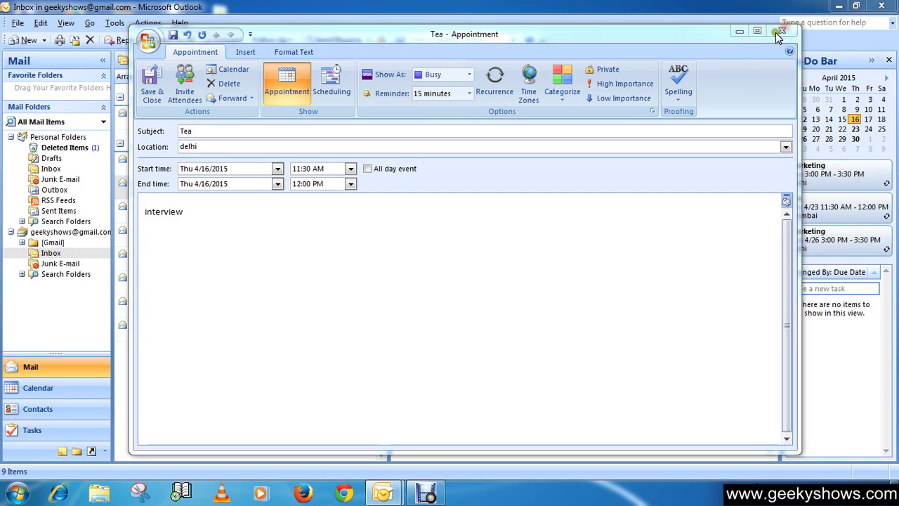
left_click(459, 277)
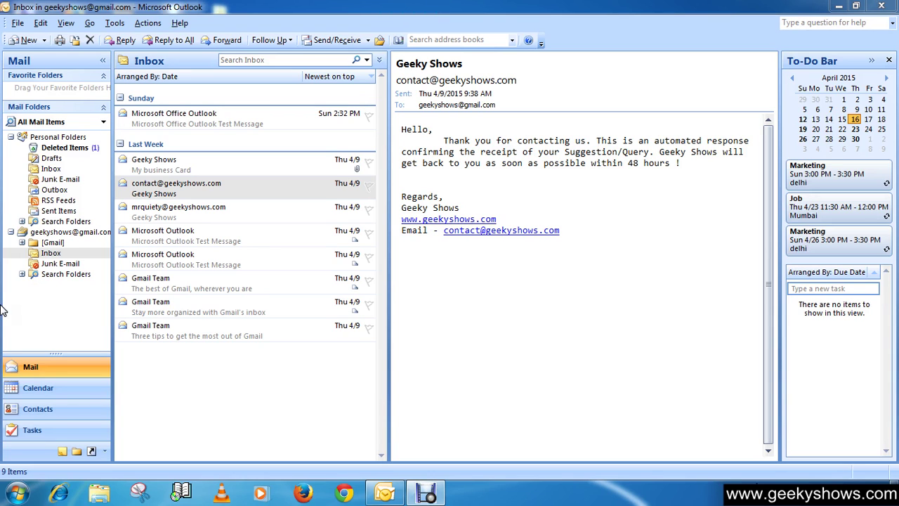
- Go to the previous appointment in the calendar, Marketing on April 12, and open its entire recurring series
left_click(43, 388)
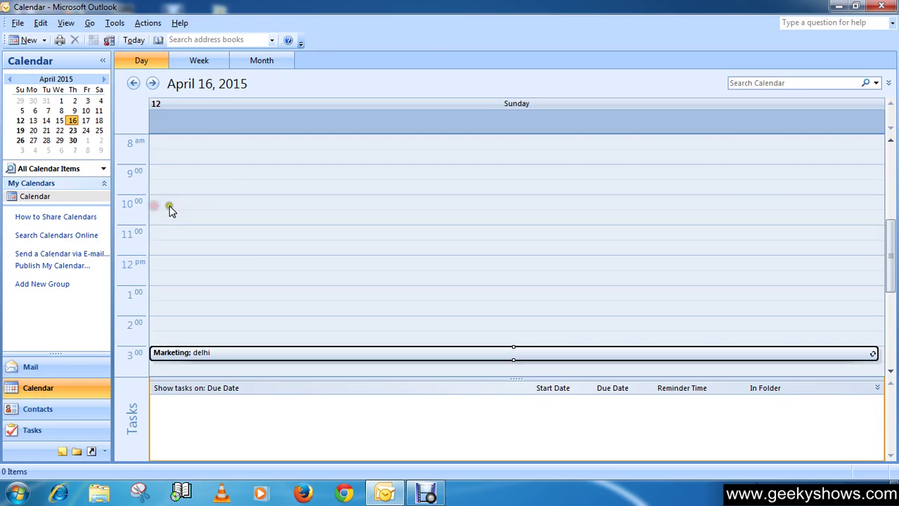
left_click(154, 204)
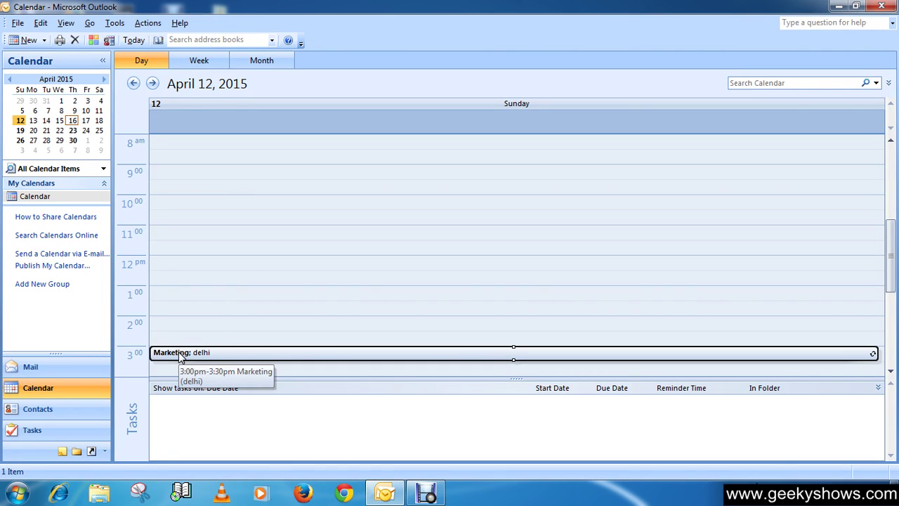
double_click(241, 357)
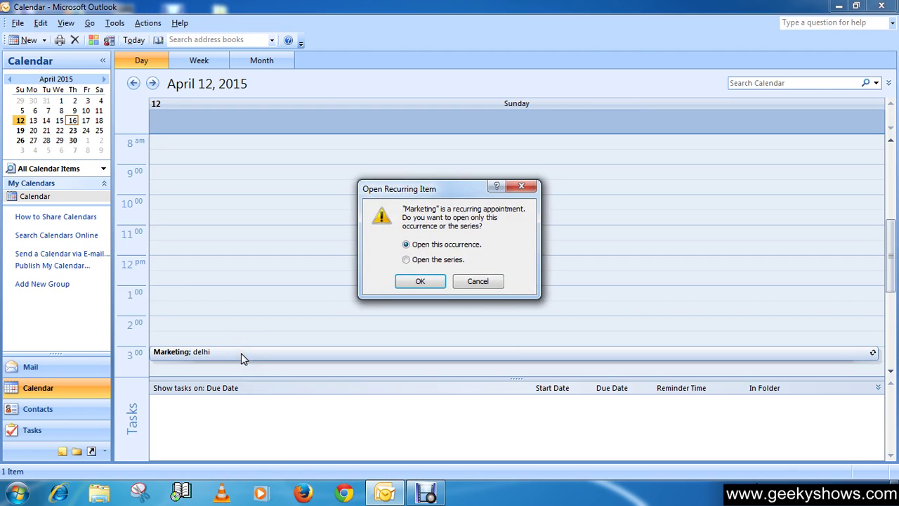
left_click(407, 260)
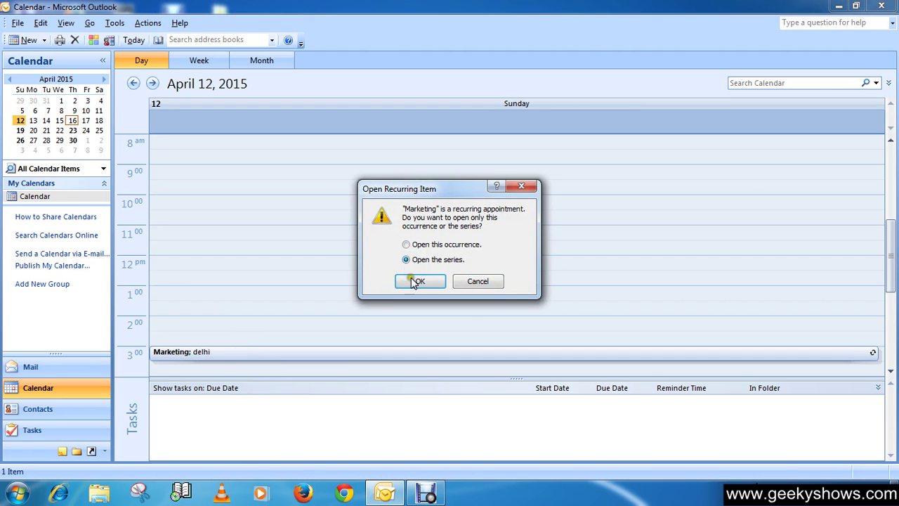
left_click(416, 282)
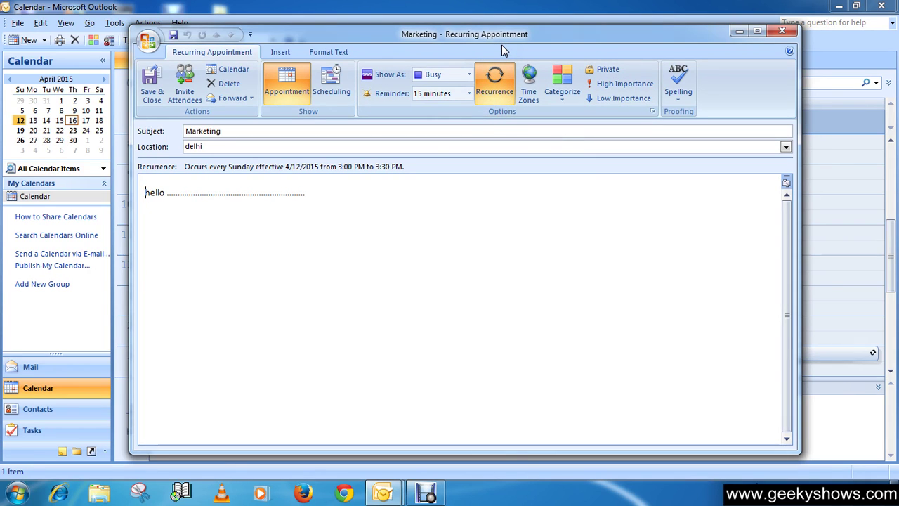
- In the recurrence settings, set the Marketing series to start at 4:00 PM and end at 5:30 PM
left_click(496, 88)
left_click_drag(482, 105, 411, 67)
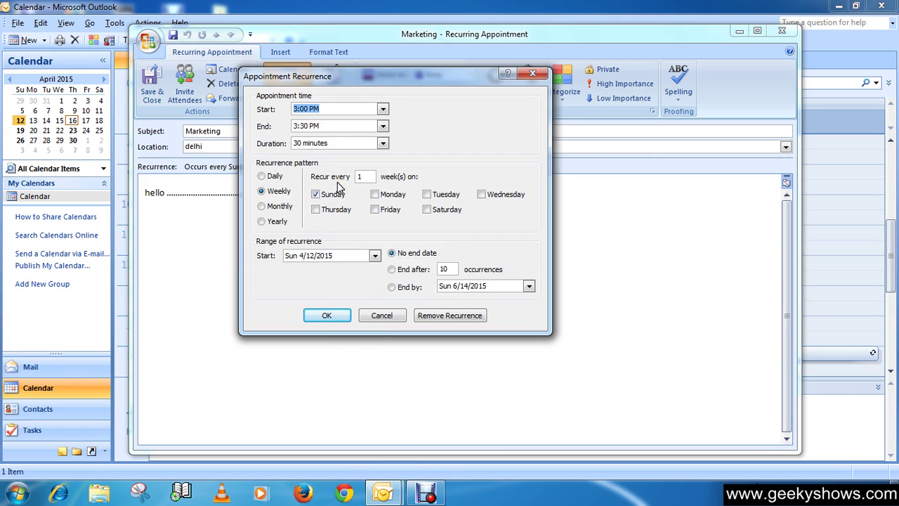
left_click(383, 110)
left_click(329, 141)
left_click(382, 126)
left_click(341, 169)
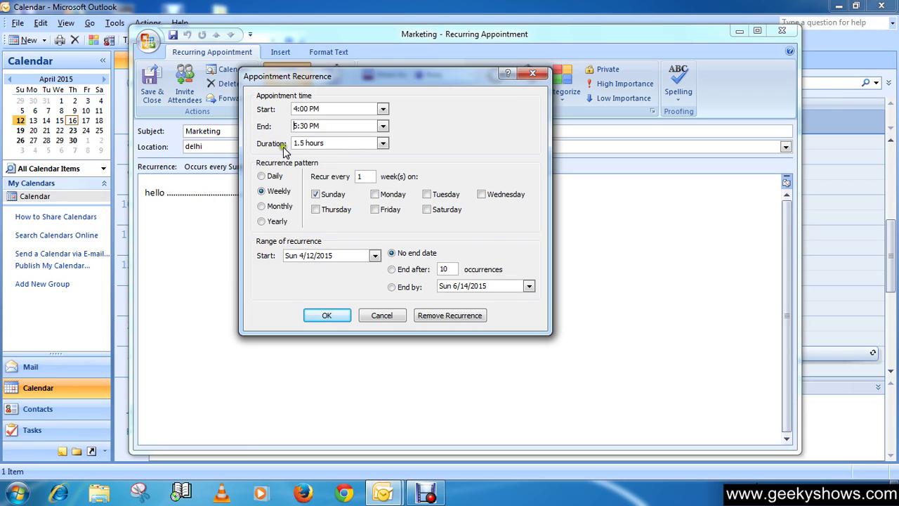
- Make the series recur weekly on Thursday instead of Sunday, with the recurrence range starting Thu 4/16/2015
left_click(317, 194)
left_click(427, 195)
left_click(369, 177)
left_click(374, 255)
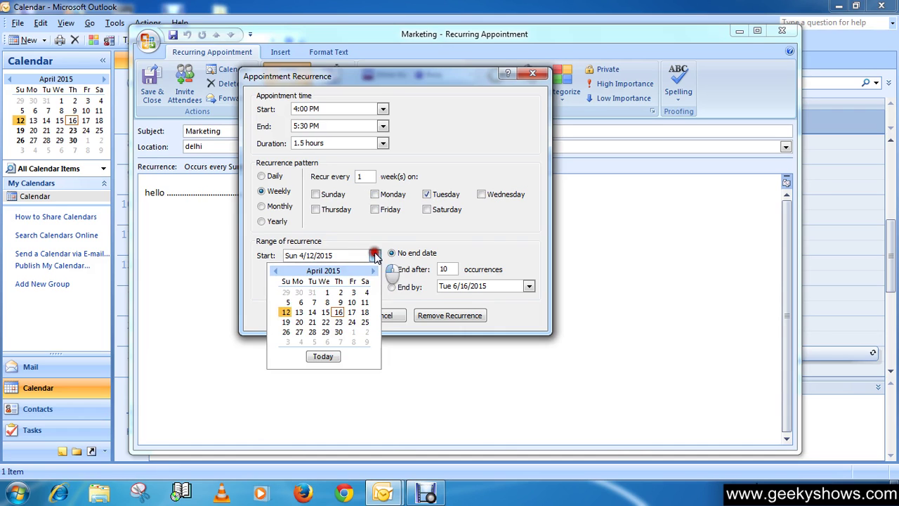
left_click(339, 312)
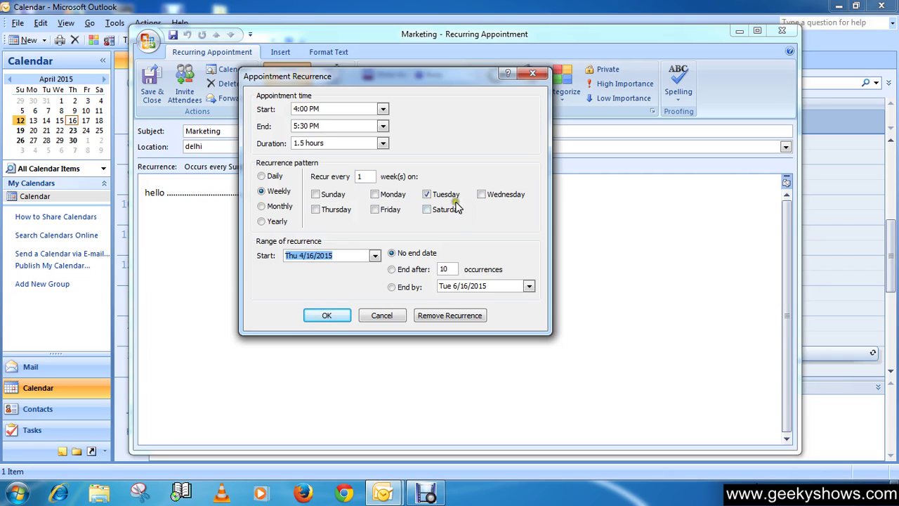
left_click(425, 195)
left_click(315, 209)
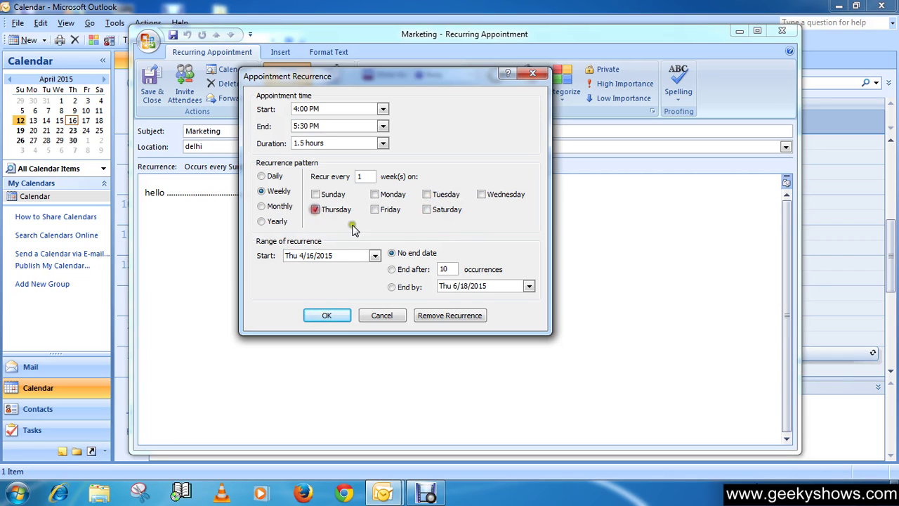
- End the recurrence after 3 occurrences, and save and close the Marketing series
double_click(444, 270)
left_click(391, 270)
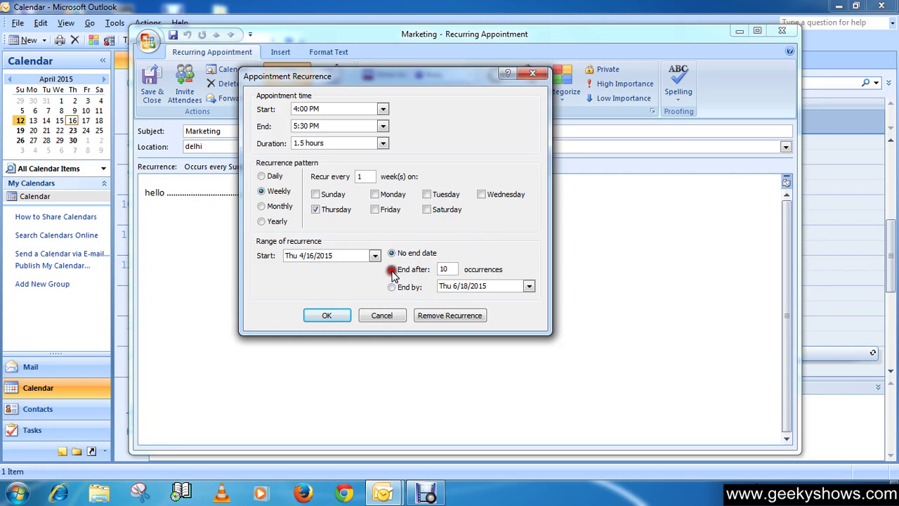
double_click(439, 271)
left_click(464, 266)
left_click(528, 286)
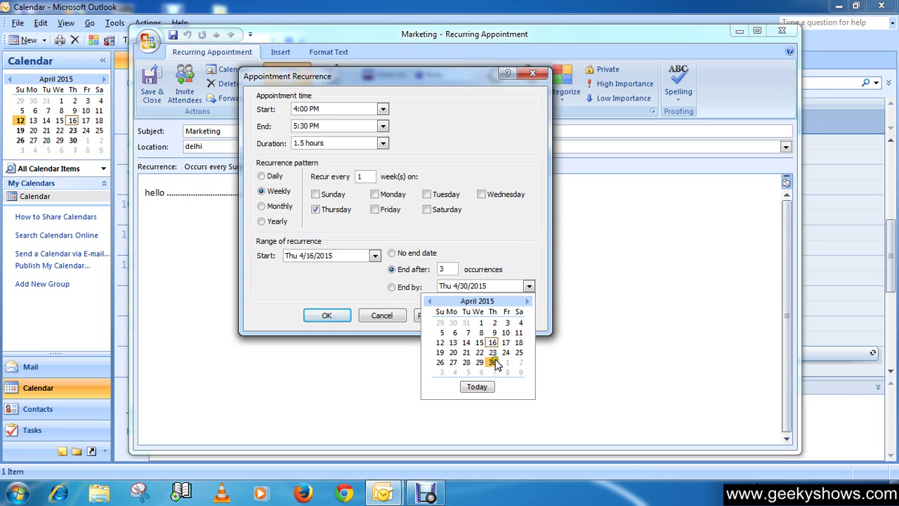
left_click(512, 237)
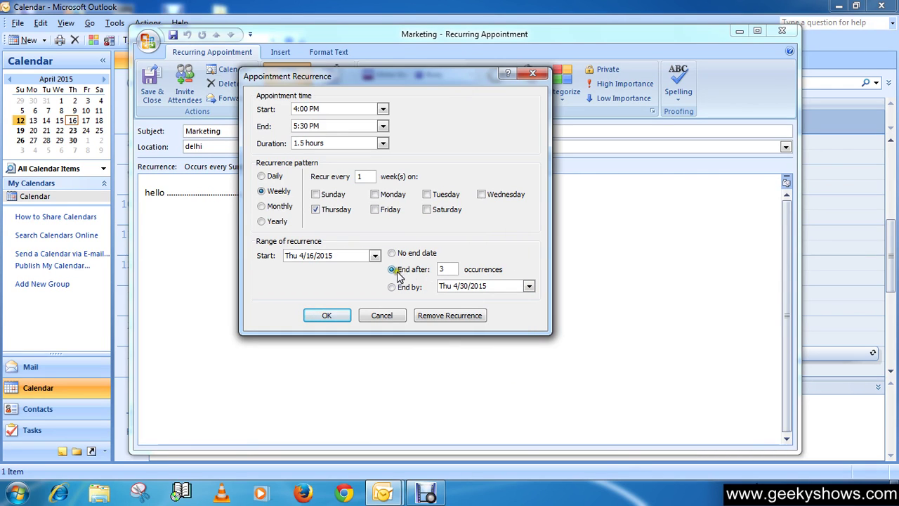
left_click(438, 270)
left_click(329, 309)
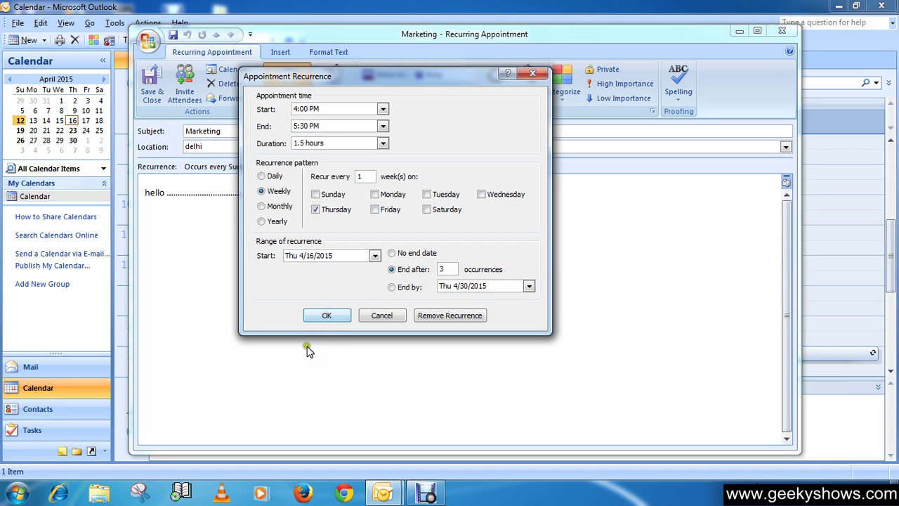
left_click(328, 318)
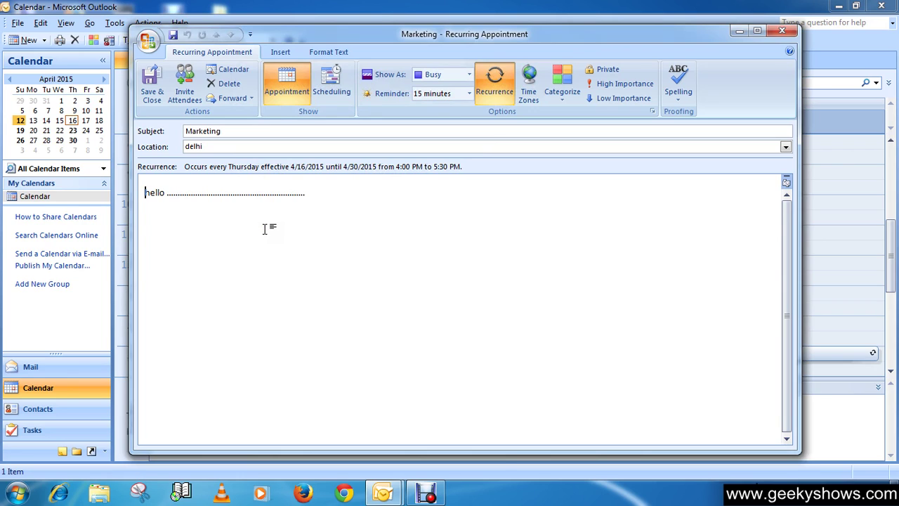
left_click(152, 81)
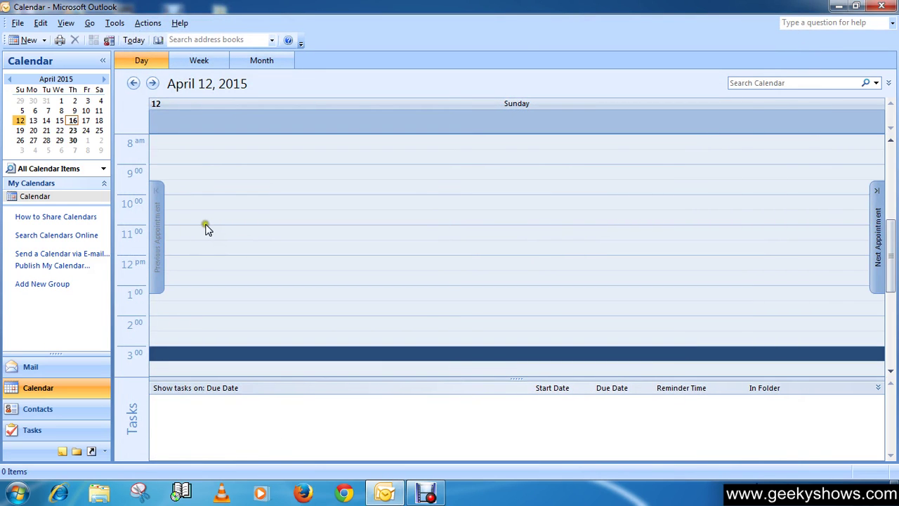
- Find the Marketing appointment on April 16 in the calendar and open only that occurrence
left_click(42, 370)
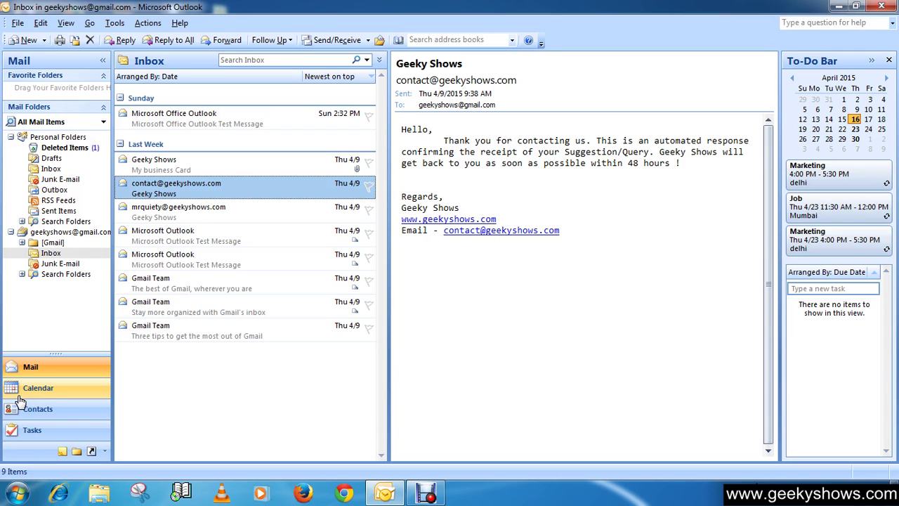
left_click(59, 394)
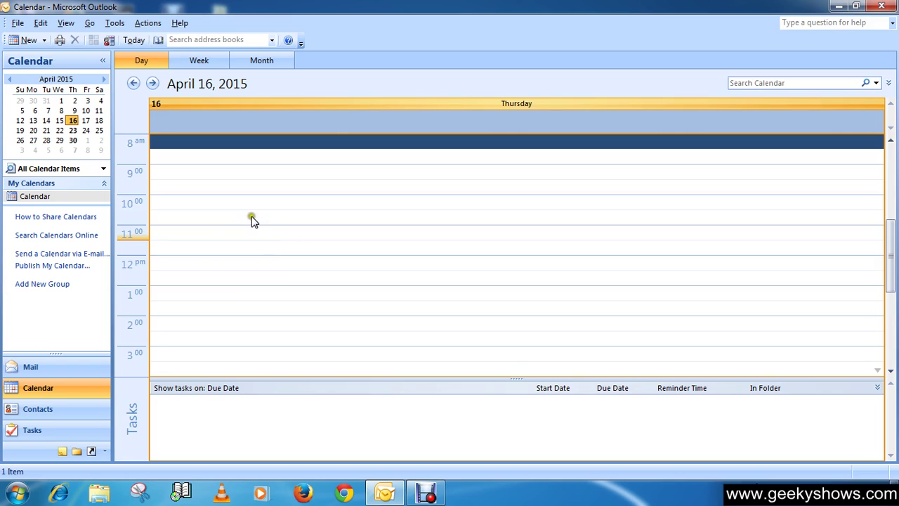
scroll(300, 295, "down", 2)
scroll(299, 295, "down", 3)
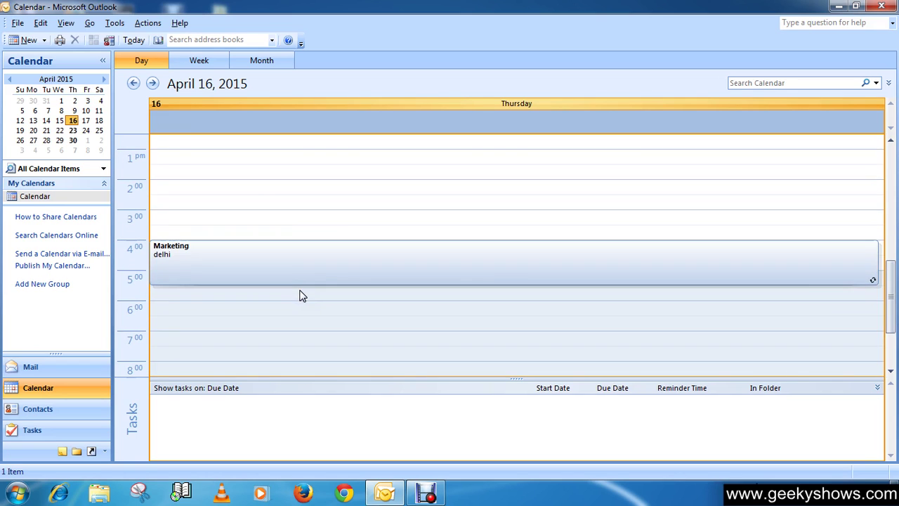
mouse_move(292, 259)
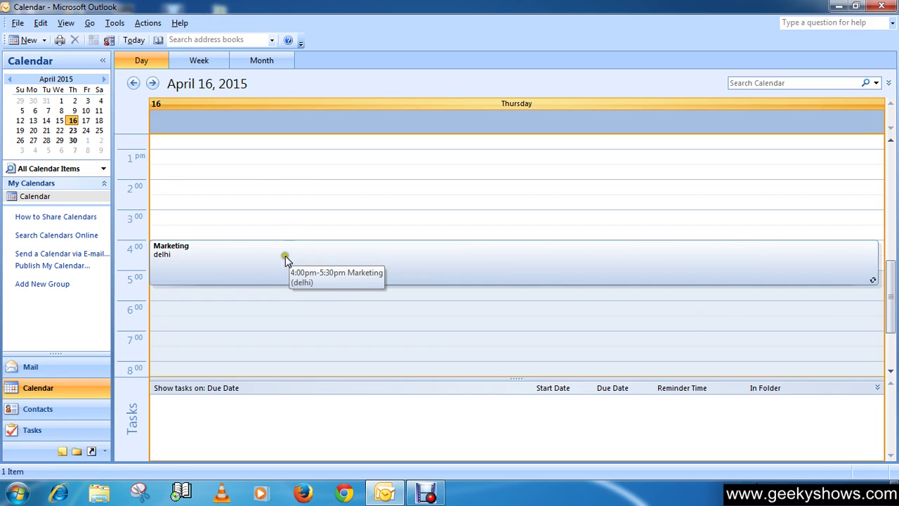
right_click(266, 259)
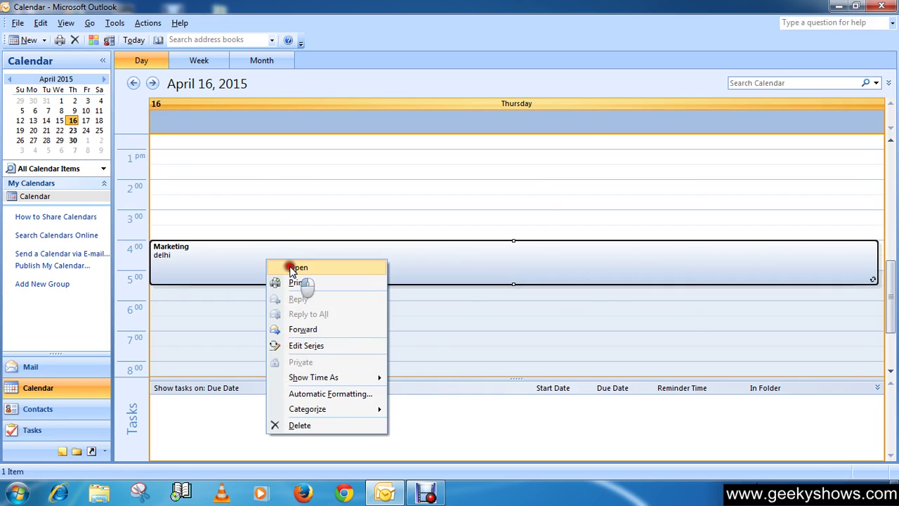
left_click(294, 268)
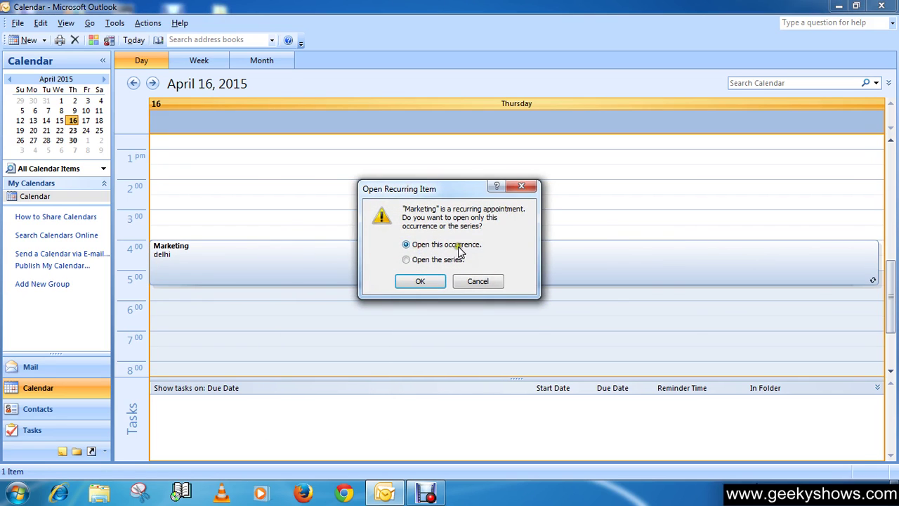
left_click(420, 281)
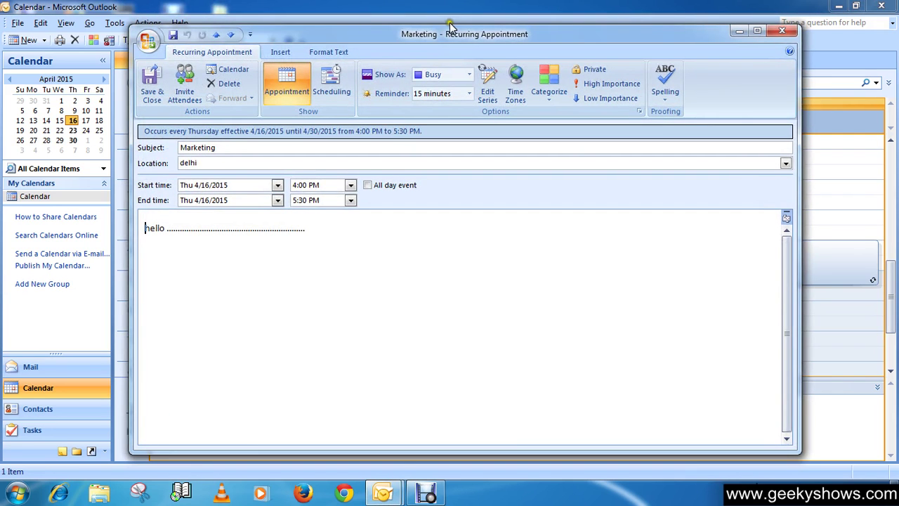
- Set the start time of the April 16 Marketing occurrence to 4:30 PM, and save and close it
left_click_drag(449, 27, 451, 13)
left_click(212, 149)
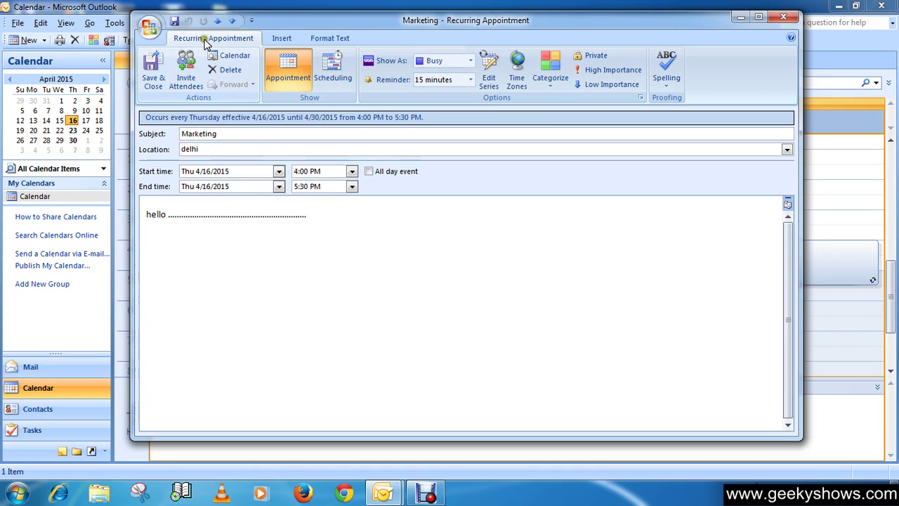
left_click(371, 135)
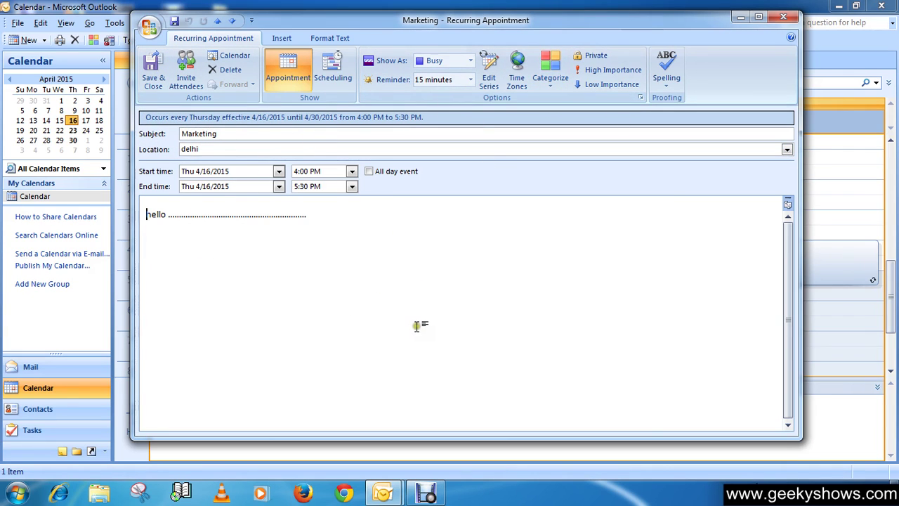
left_click(152, 80)
left_click_drag(626, 19, 642, 27)
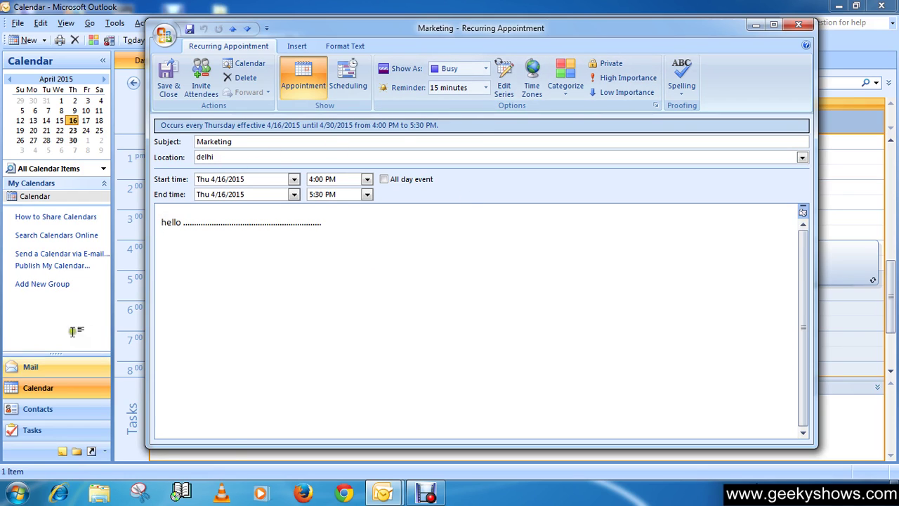
left_click(293, 180)
left_click(292, 179)
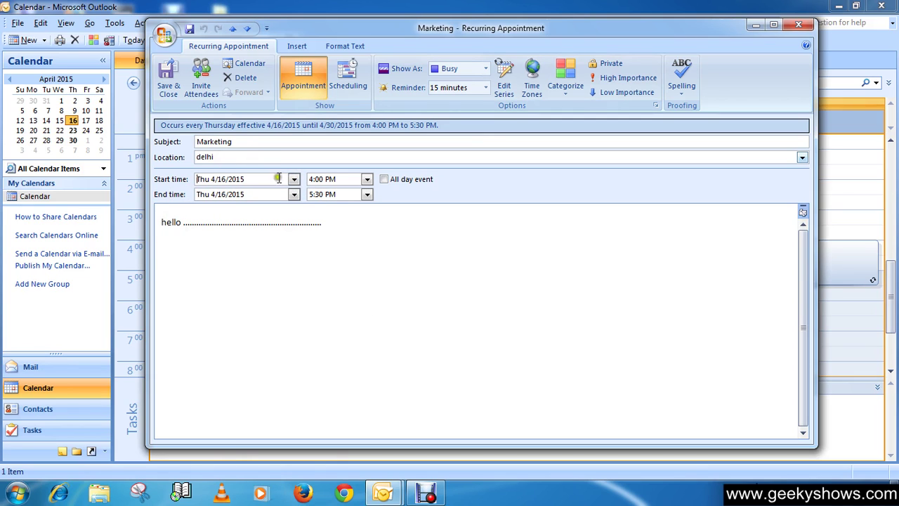
left_click(366, 179)
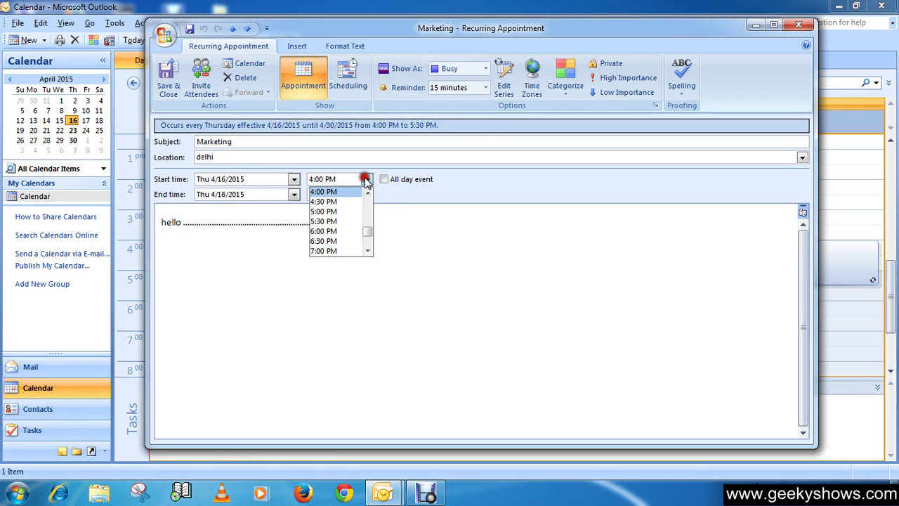
left_click(334, 202)
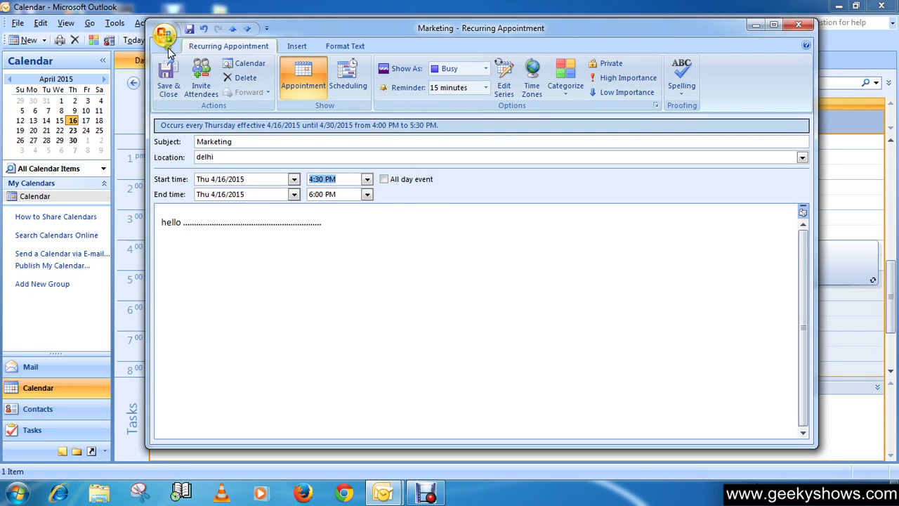
left_click(169, 76)
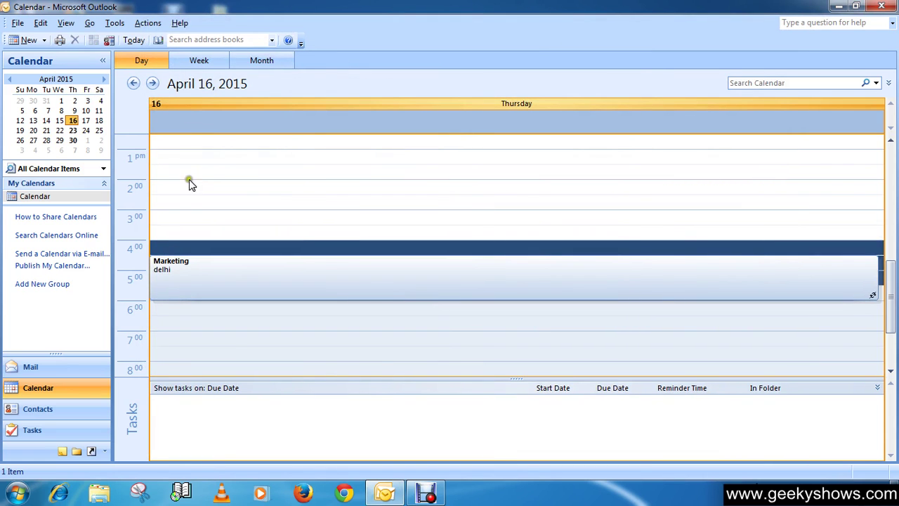
- Reopen the calendar and check the time slot of the Marketing appointment on April 16
left_click(61, 367)
left_click(62, 392)
scroll(321, 305, "down", 3)
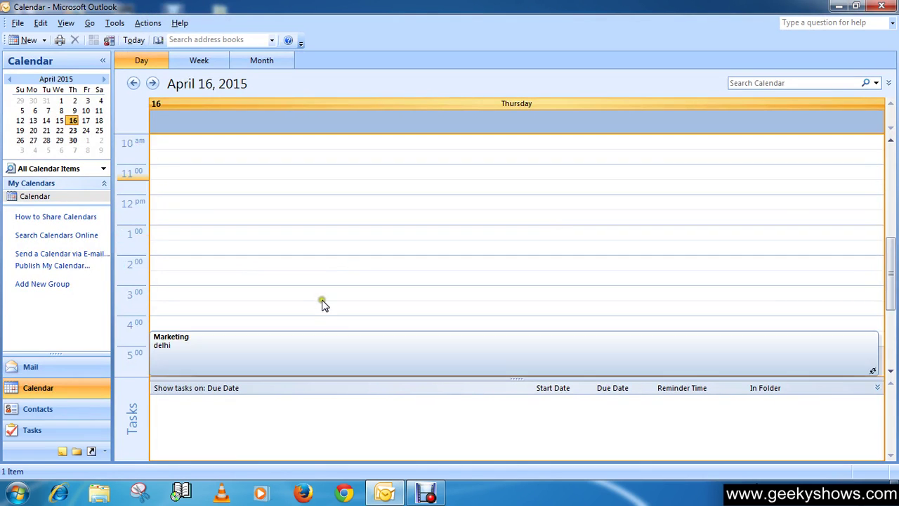